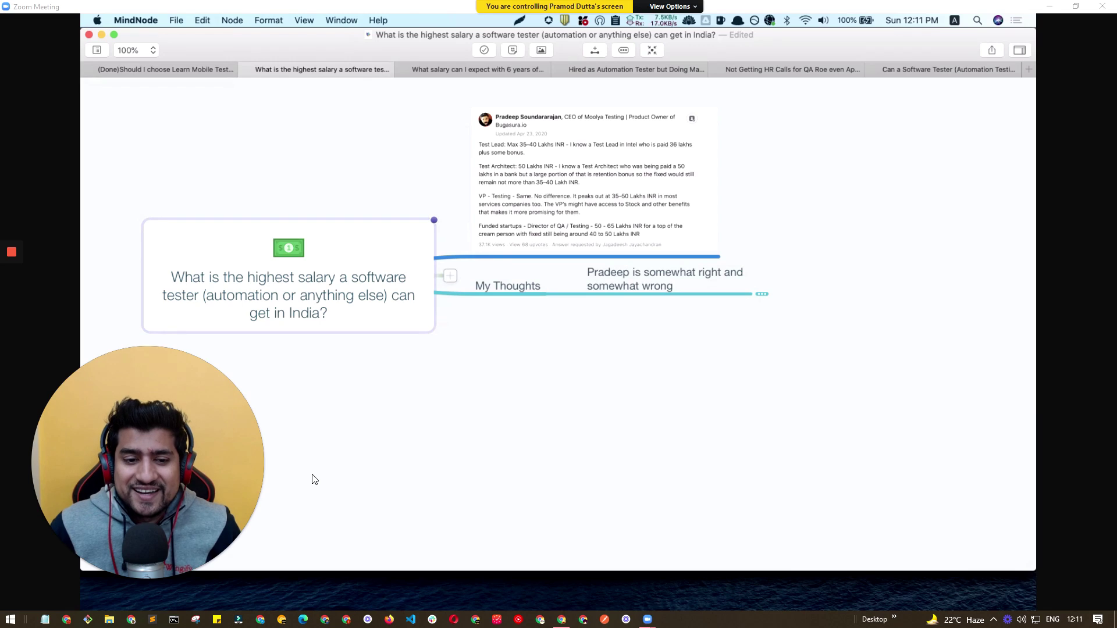
Select the answer screenshot node and focus the view on it at 170%.
{"action": "left_click", "coordinate": [517, 127]}
{"action": "left_click", "coordinate": [519, 130]}
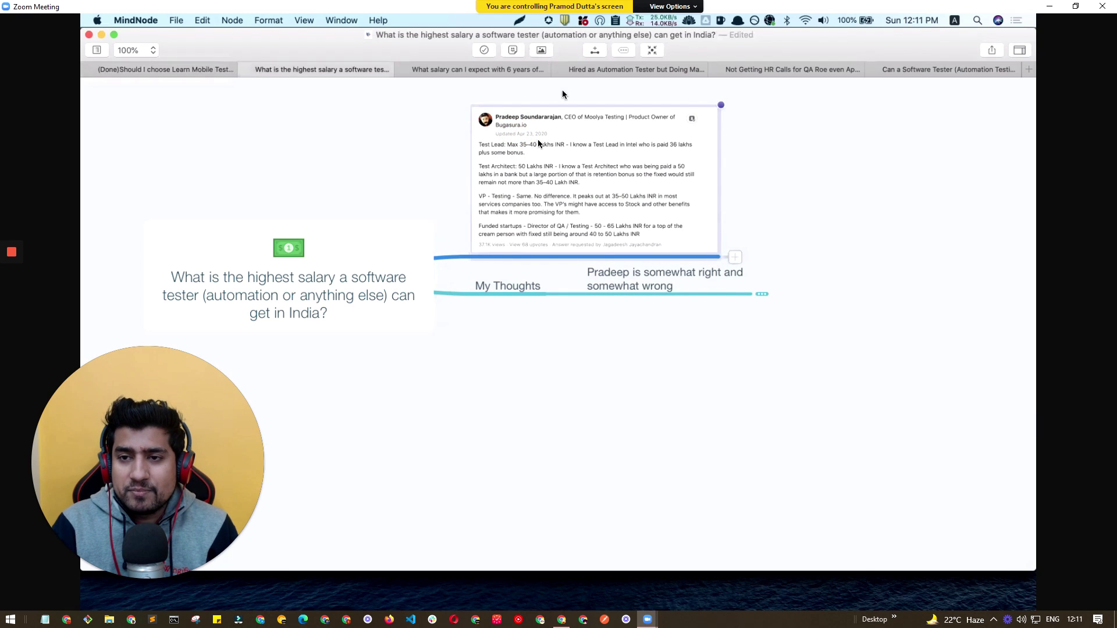
{"action": "left_click", "coordinate": [643, 52]}
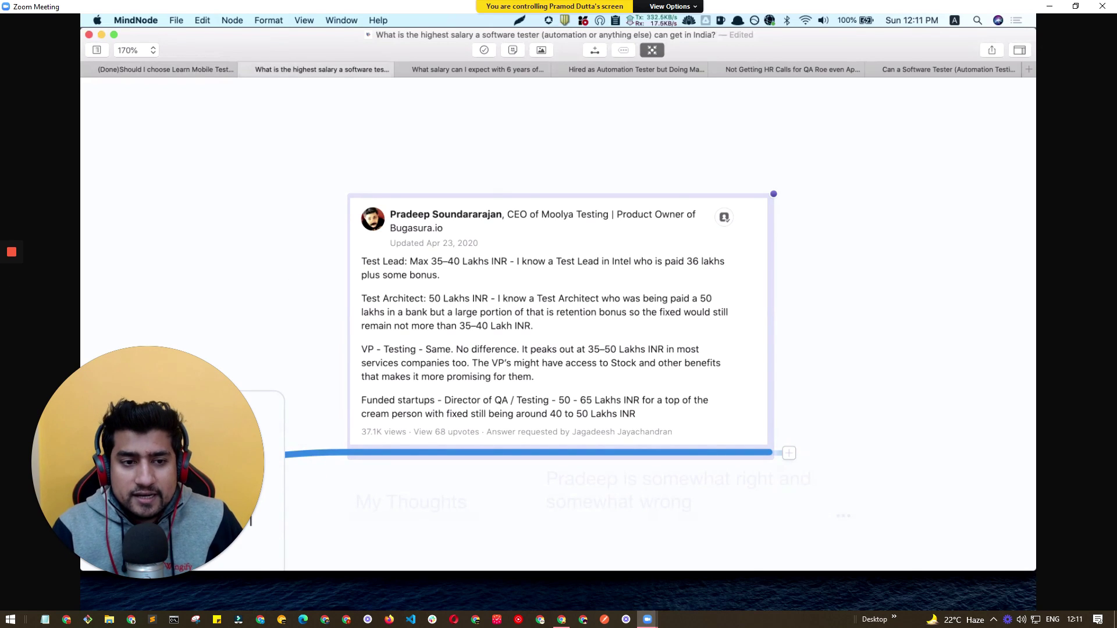
Underline the Test Lead label in red pen and thin the pen stroke.
{"action": "mouse_move", "coordinate": [18, 261]}
{"action": "left_click", "coordinate": [11, 350]}
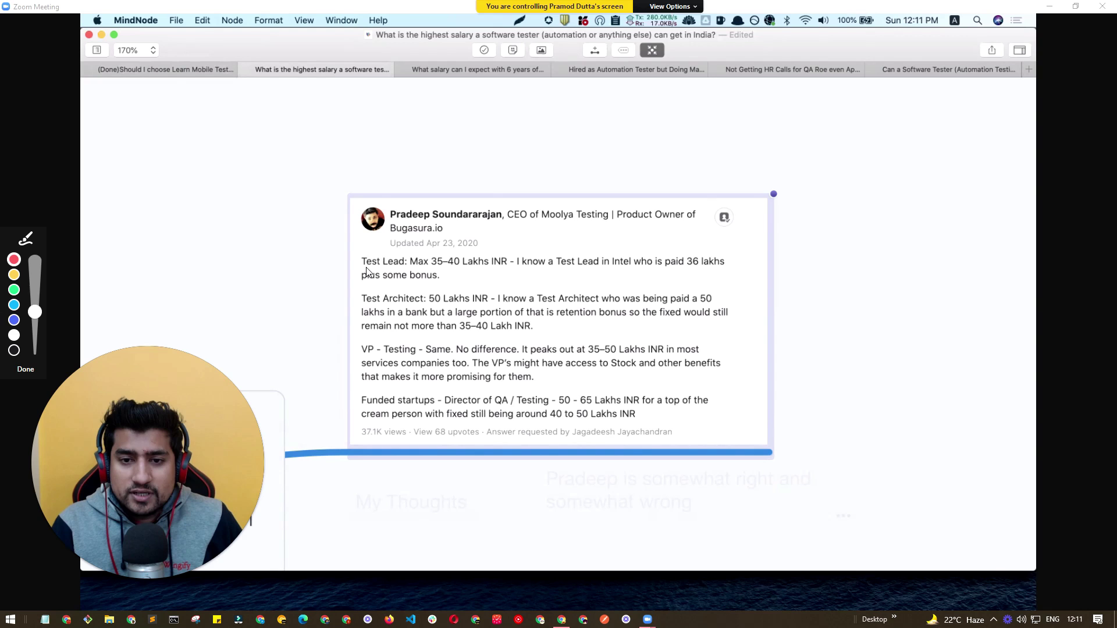
{"action": "left_click_drag", "start_coordinate": [363, 253], "coordinate": [401, 254]}
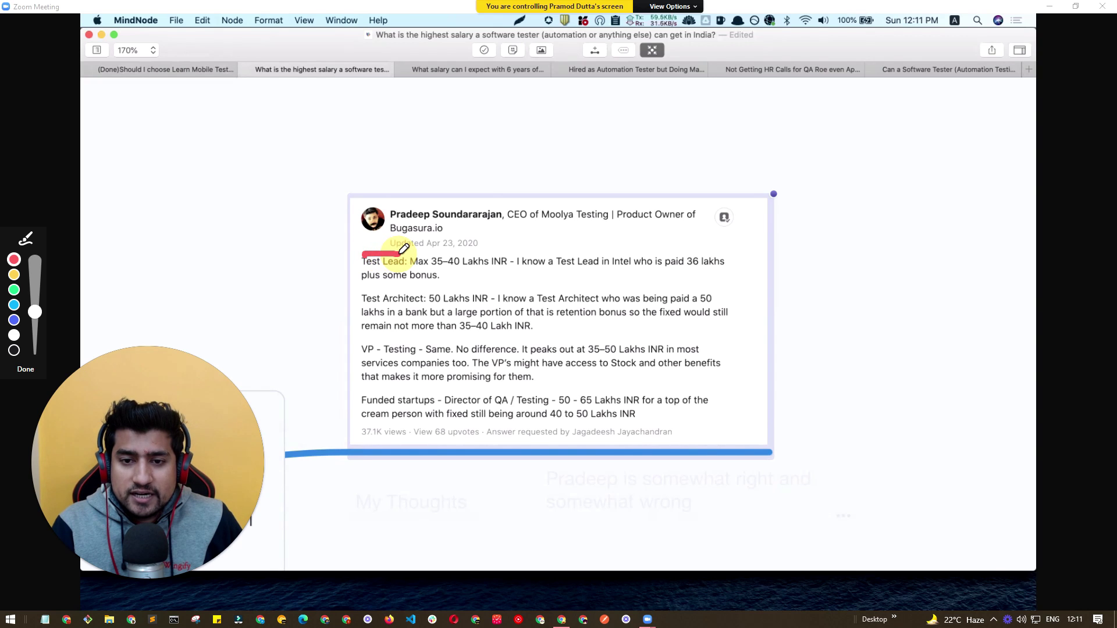
{"action": "left_click_drag", "start_coordinate": [35, 312], "coordinate": [35, 346]}
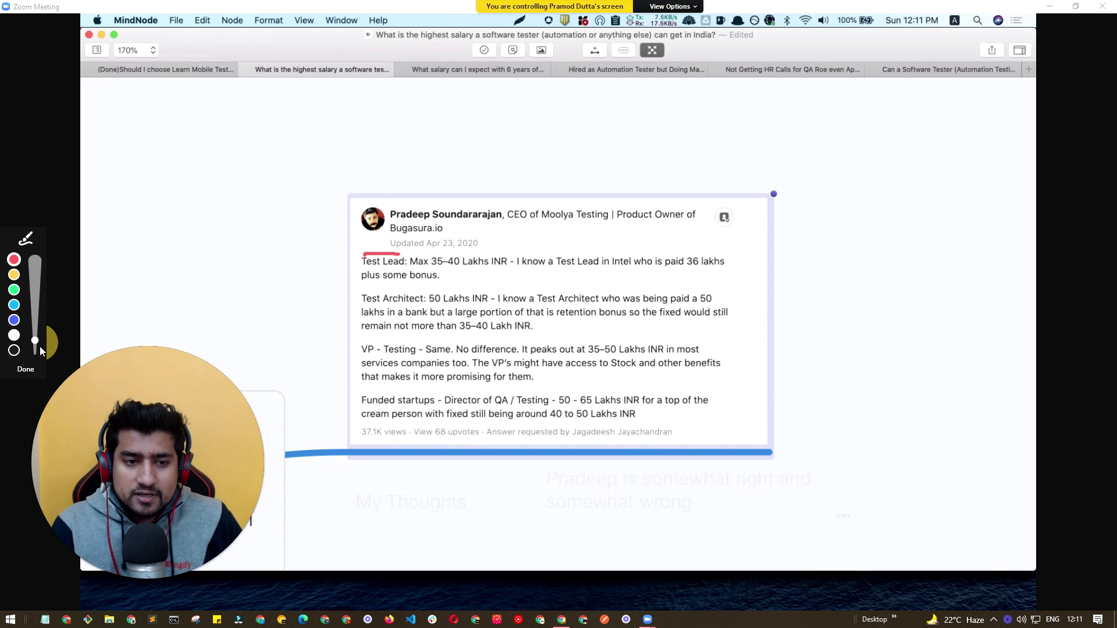
{"action": "left_click", "coordinate": [33, 371]}
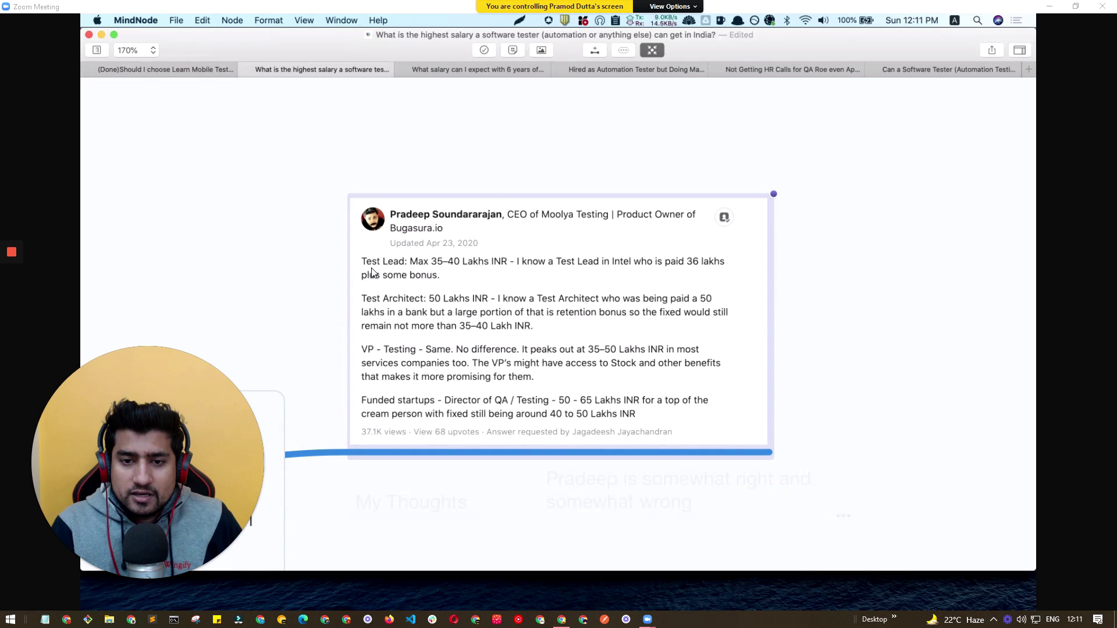
Mark up the Test Lead 35–40 range, the 36 lakhs example and the Test Architect 50 Lakhs paragraph.
{"action": "mouse_move", "coordinate": [12, 252]}
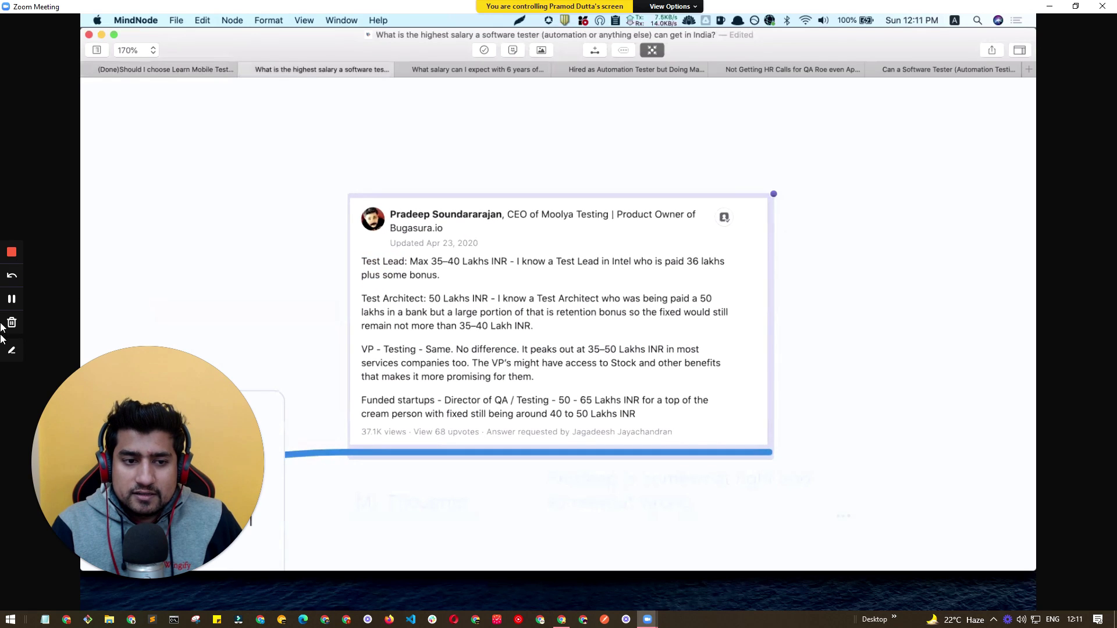
{"action": "left_click", "coordinate": [12, 350]}
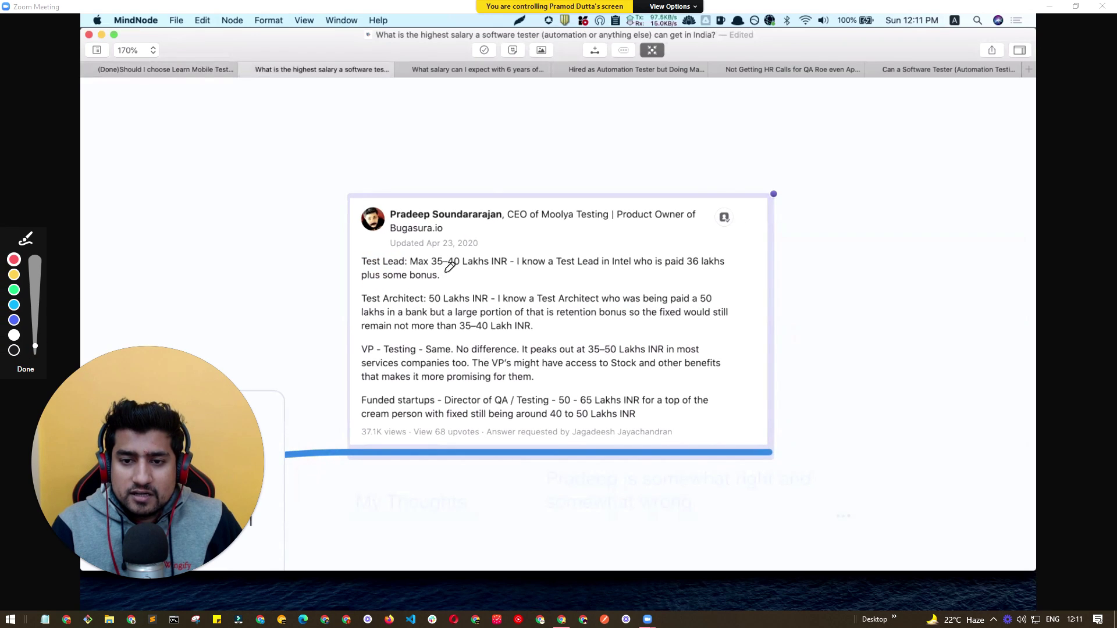
{"action": "left_click_drag", "start_coordinate": [441, 269], "coordinate": [520, 246]}
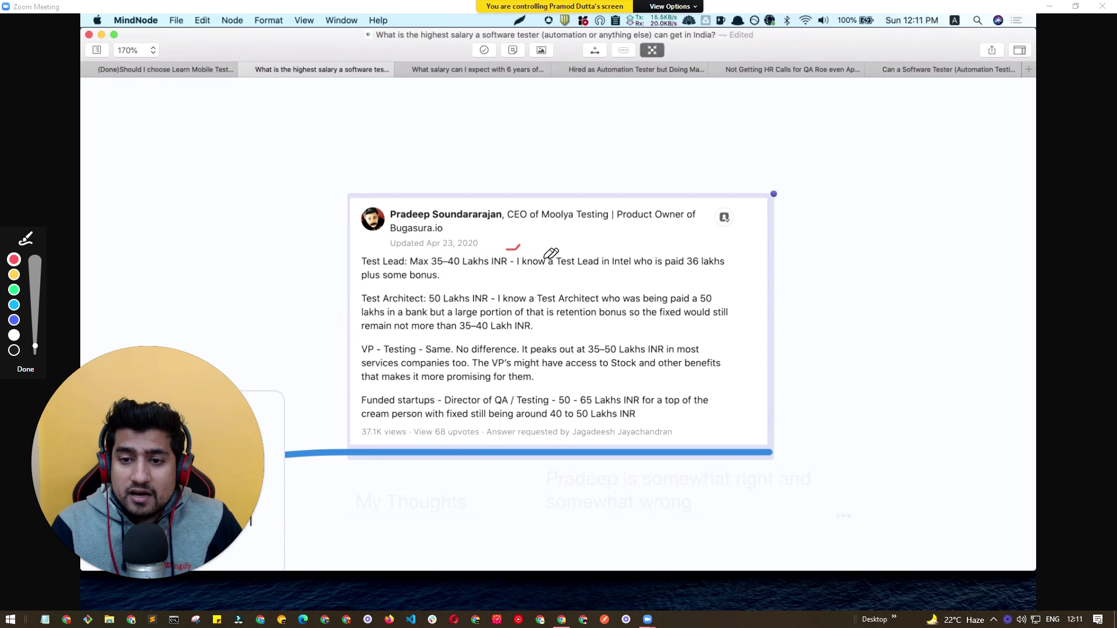
{"action": "mouse_move", "coordinate": [633, 252]}
{"action": "left_mouse_down"}
{"action": "mouse_move", "coordinate": [734, 252]}
{"action": "mouse_move", "coordinate": [727, 275]}
{"action": "mouse_move", "coordinate": [654, 280]}
{"action": "left_mouse_up"}
{"action": "left_click_drag", "start_coordinate": [448, 280], "coordinate": [472, 273]}
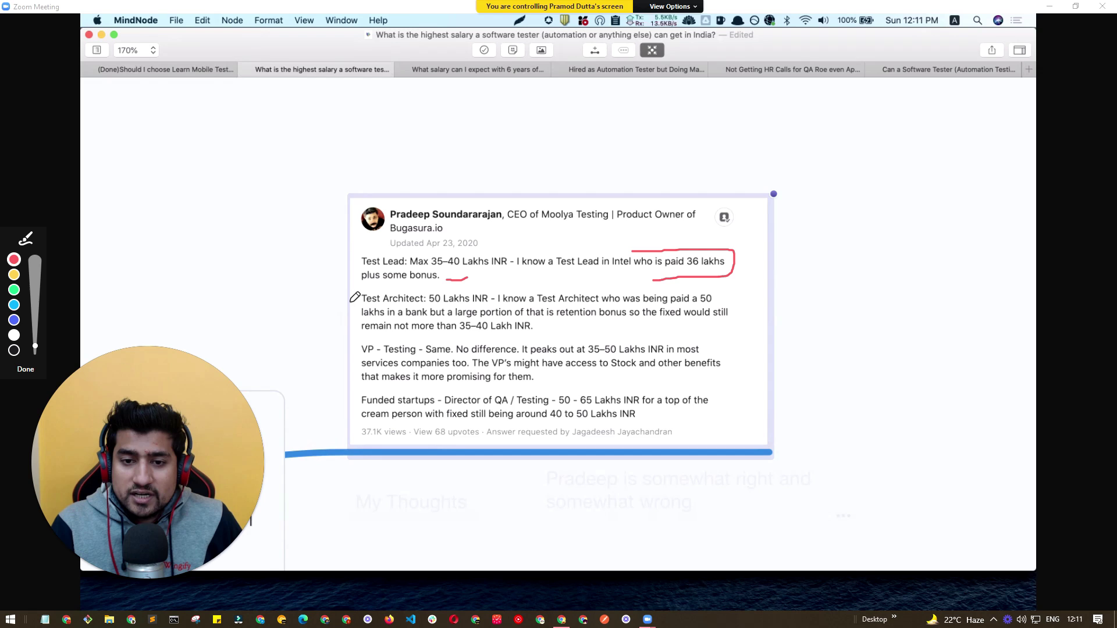
{"action": "mouse_move", "coordinate": [353, 296]}
{"action": "left_mouse_down"}
{"action": "mouse_move", "coordinate": [339, 328]}
{"action": "mouse_move", "coordinate": [351, 338]}
{"action": "left_mouse_up"}
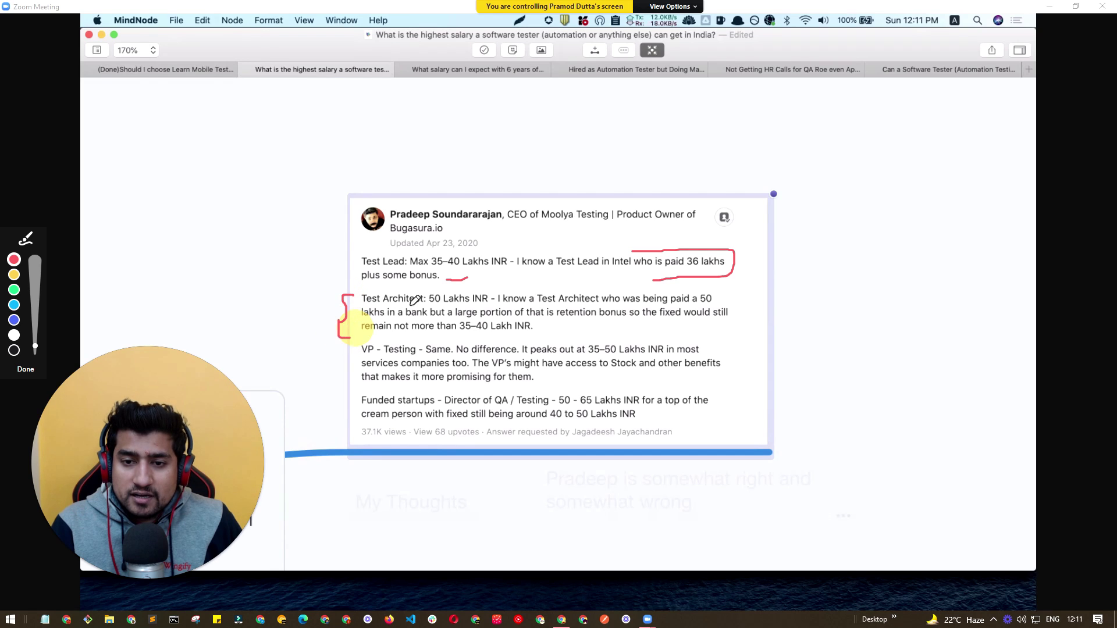
{"action": "left_click_drag", "start_coordinate": [439, 289], "coordinate": [475, 289]}
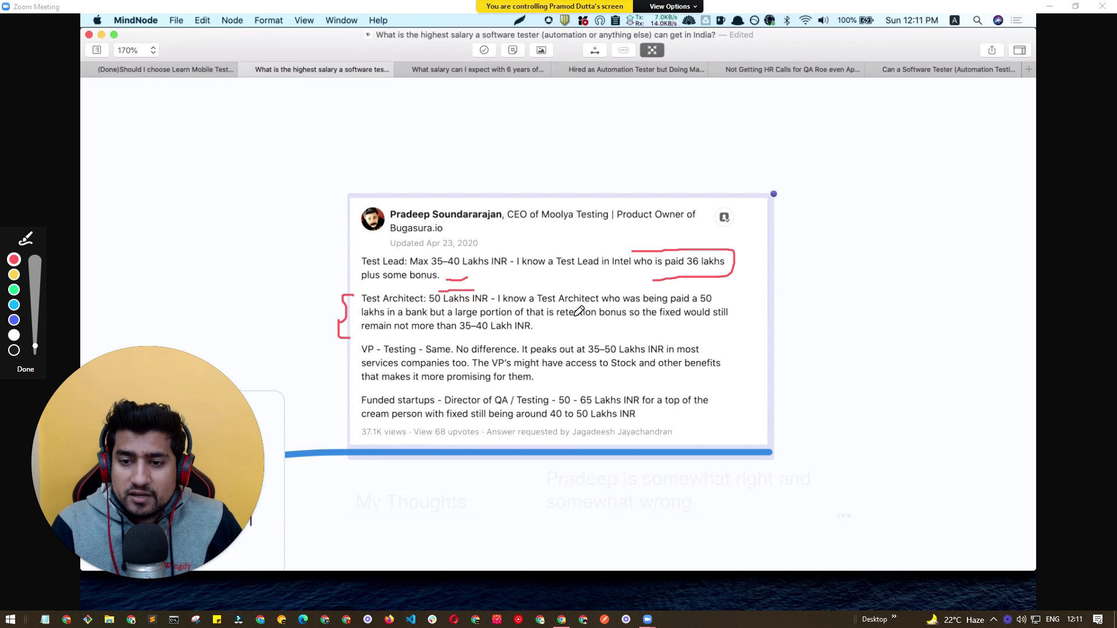
{"action": "mouse_move", "coordinate": [721, 297]}
{"action": "left_mouse_down"}
{"action": "mouse_move", "coordinate": [740, 308]}
{"action": "mouse_move", "coordinate": [717, 328]}
{"action": "left_mouse_up"}
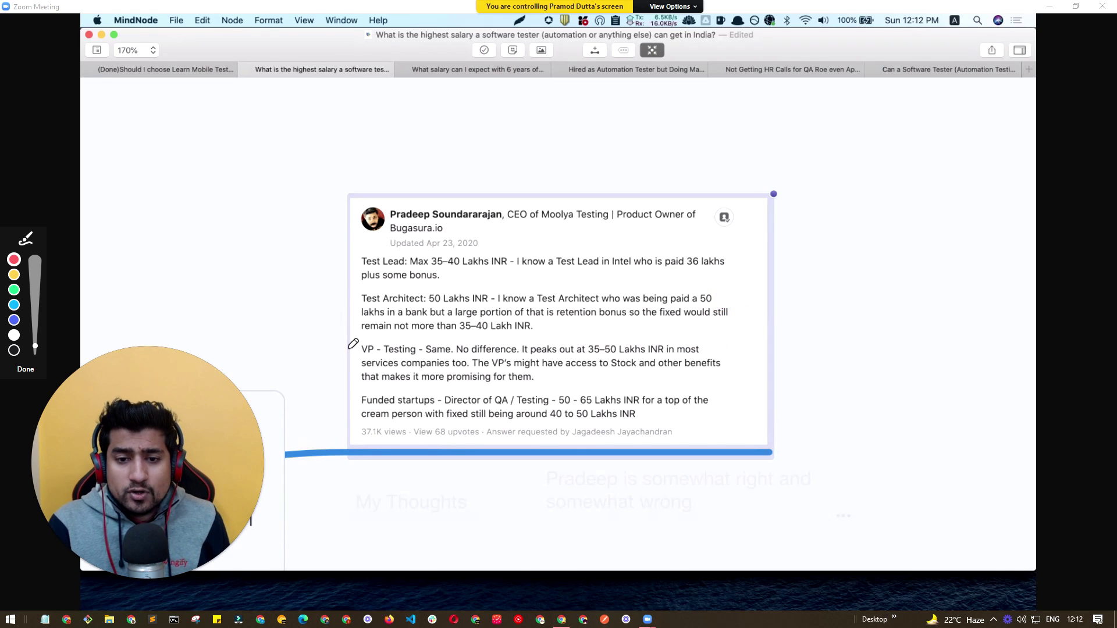
Mark the VP - Testing 35–50 range and 'startups', and bracket the last three paragraphs.
{"action": "left_click_drag", "start_coordinate": [348, 348], "coordinate": [363, 337]}
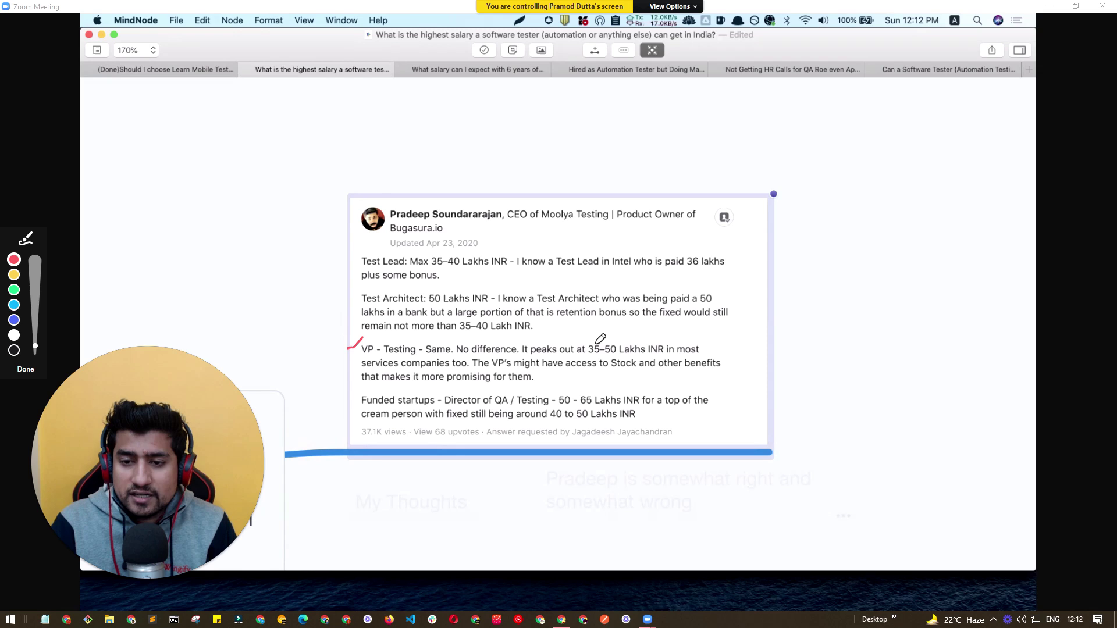
{"action": "left_click_drag", "start_coordinate": [587, 344], "coordinate": [620, 342]}
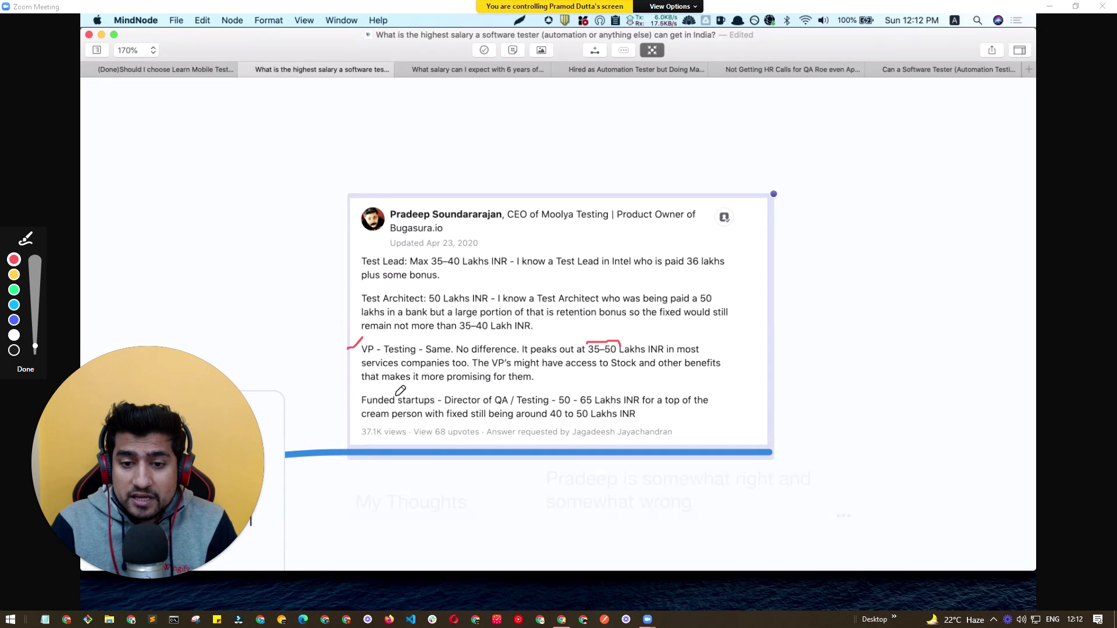
{"action": "left_click_drag", "start_coordinate": [406, 395], "coordinate": [420, 395]}
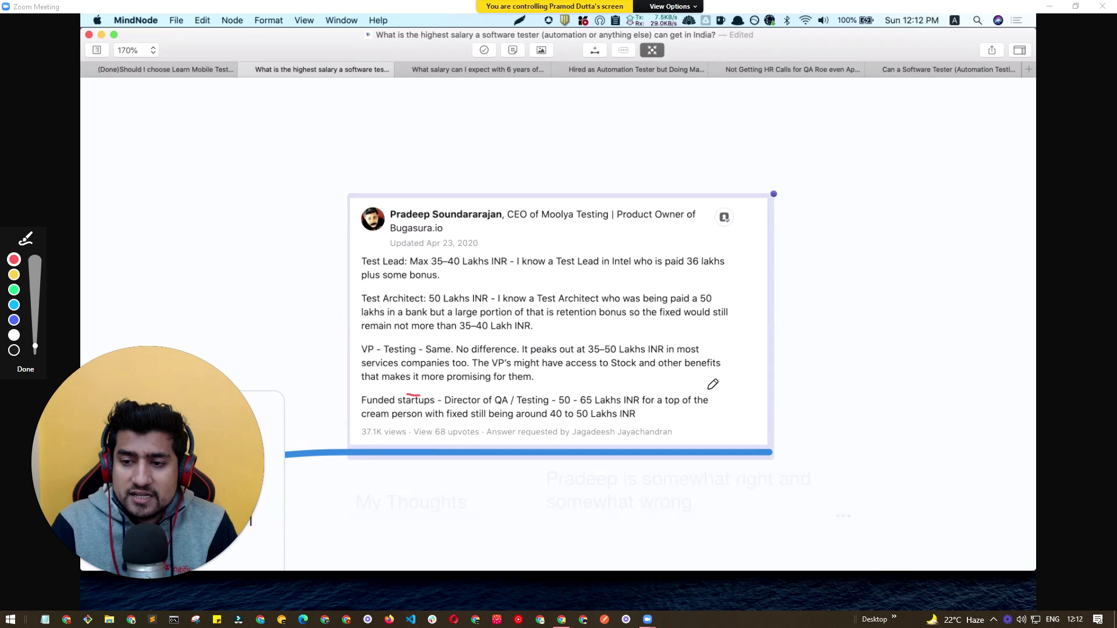
{"action": "mouse_move", "coordinate": [731, 281]}
{"action": "left_mouse_down"}
{"action": "mouse_move", "coordinate": [746, 423]}
{"action": "mouse_move", "coordinate": [730, 418]}
{"action": "left_mouse_up"}
Add an arrow note beside the bracket, clear the pen markup and return to the whole map.
{"action": "left_click_drag", "start_coordinate": [766, 367], "coordinate": [821, 370]}
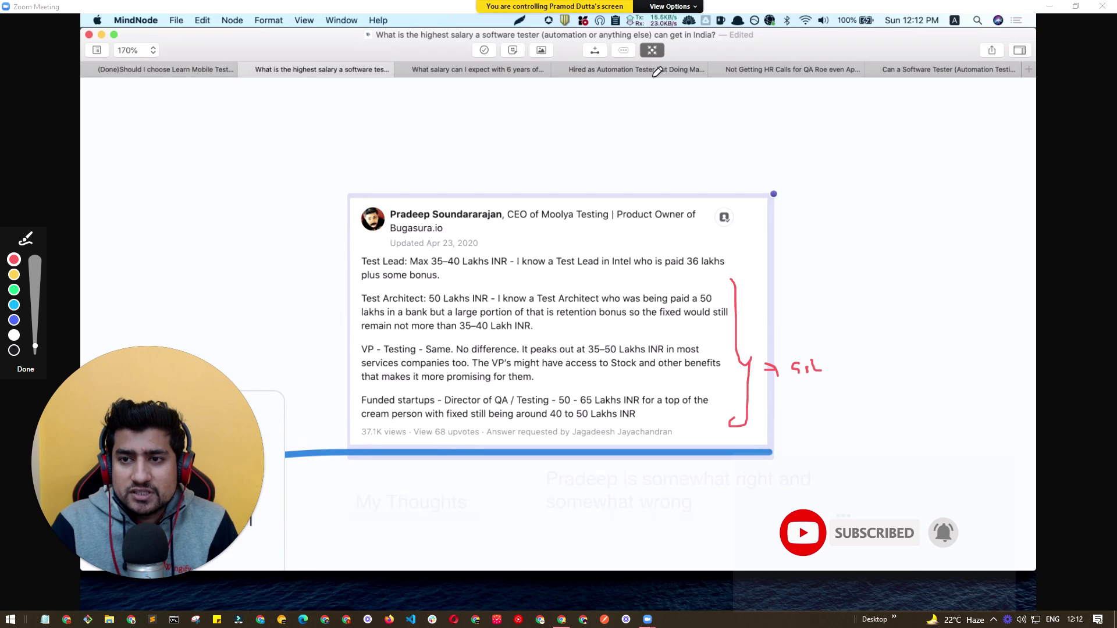
{"action": "left_click", "coordinate": [652, 50]}
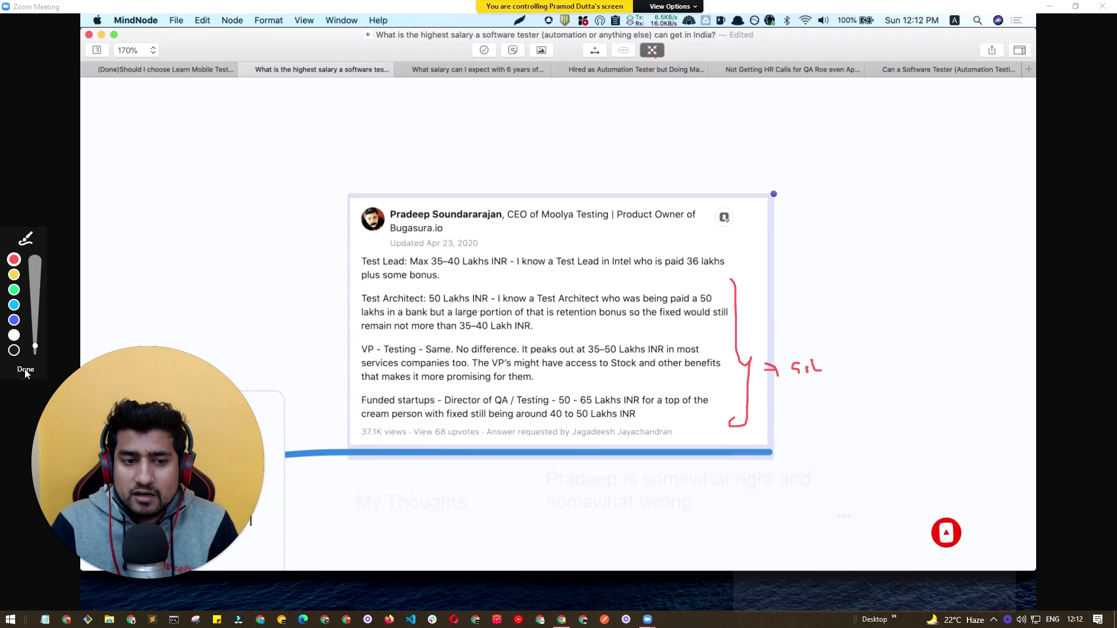
{"action": "left_click", "coordinate": [652, 50]}
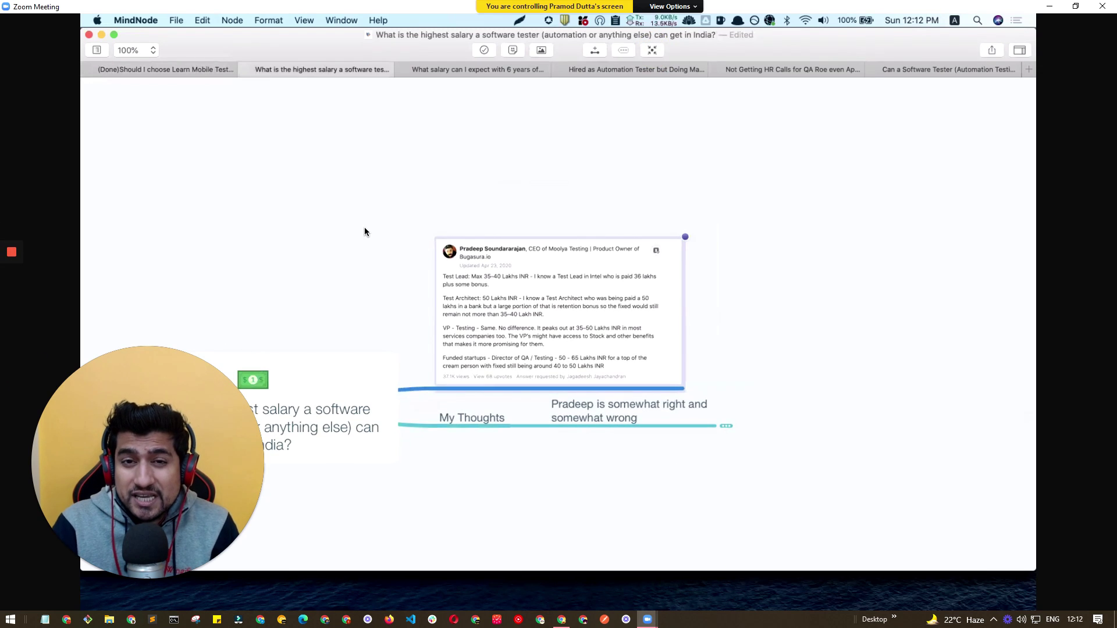
Expand the collapsed children of the 'somewhat right and somewhat wrong' node under My Thoughts.
{"action": "left_click", "coordinate": [465, 420]}
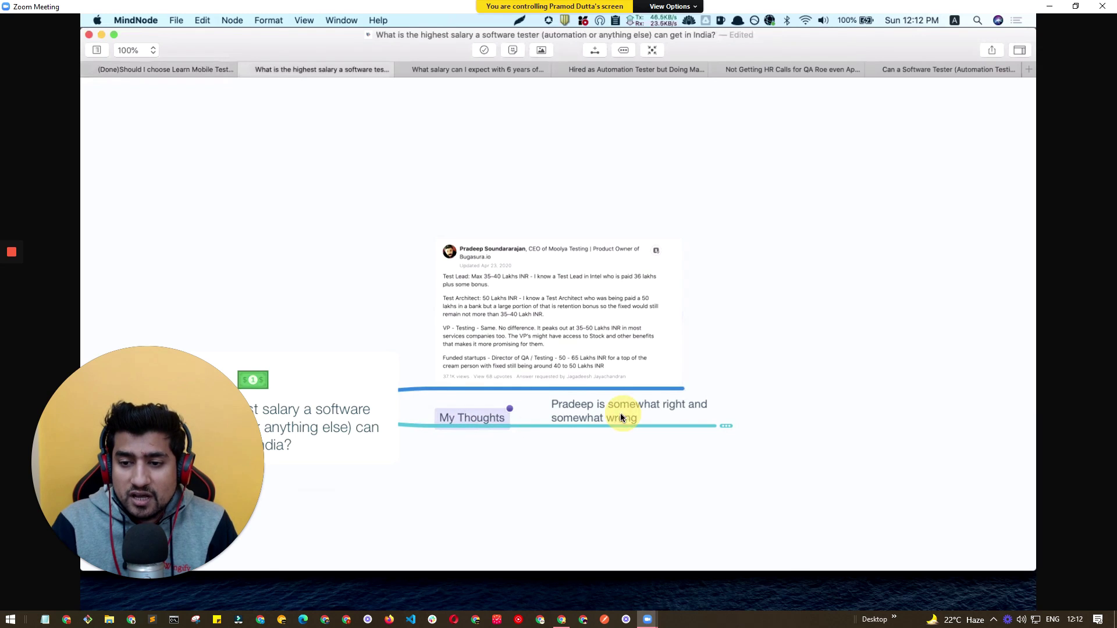
{"action": "left_click", "coordinate": [583, 422]}
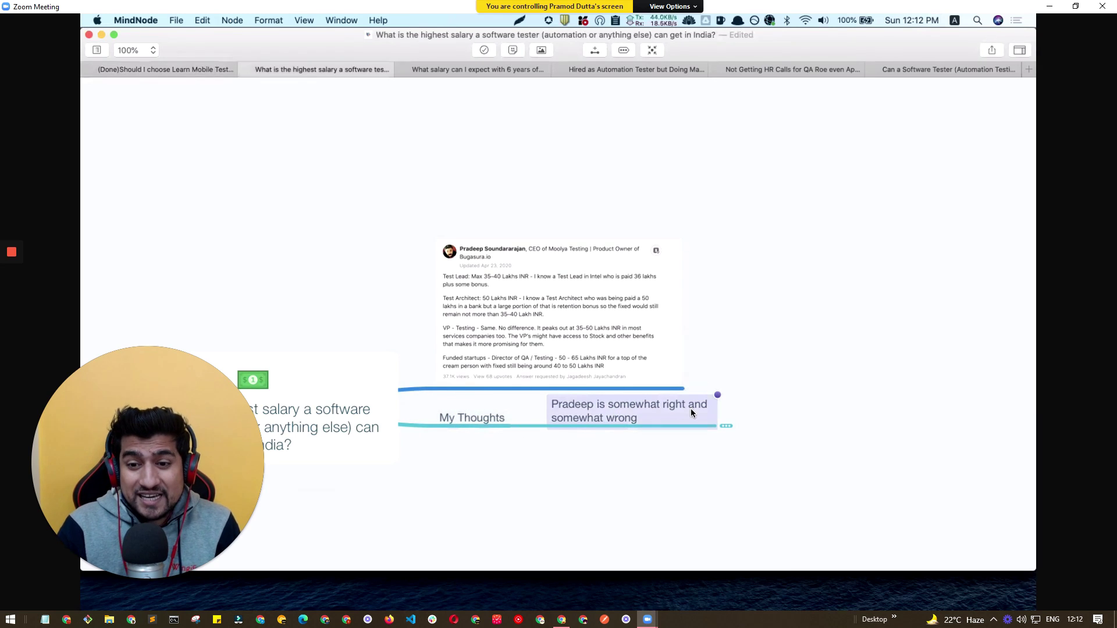
{"action": "left_click", "coordinate": [727, 427]}
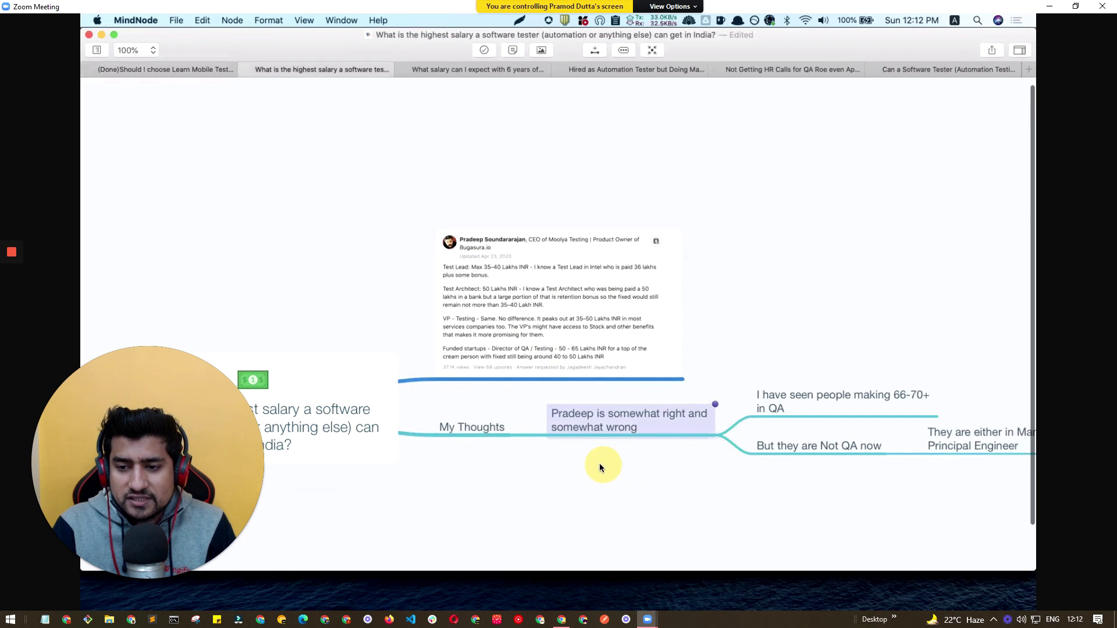
Select the '66-70+ in QA' and 'But they are Not QA now' child nodes.
{"action": "left_click", "coordinate": [501, 429], "text": "shift"}
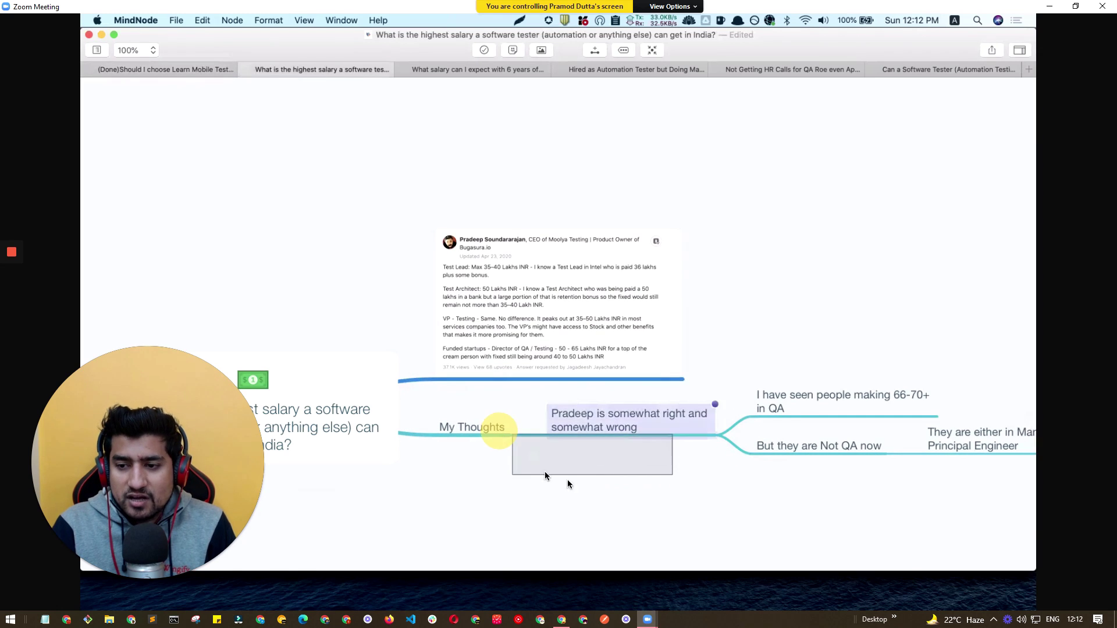
{"action": "left_click", "coordinate": [791, 414]}
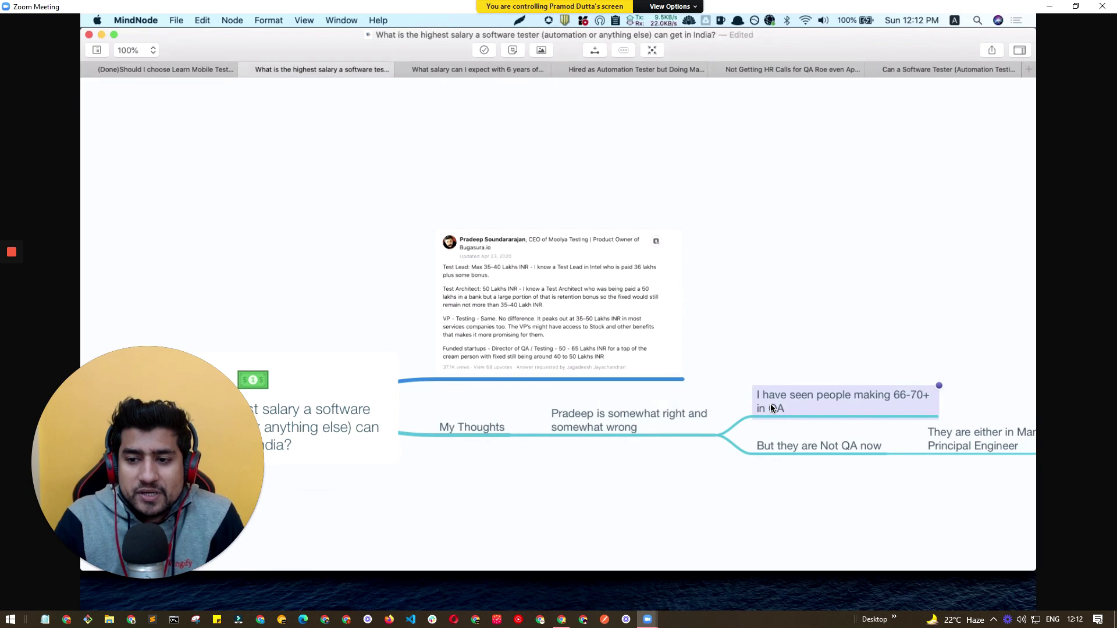
{"action": "left_click", "coordinate": [791, 449]}
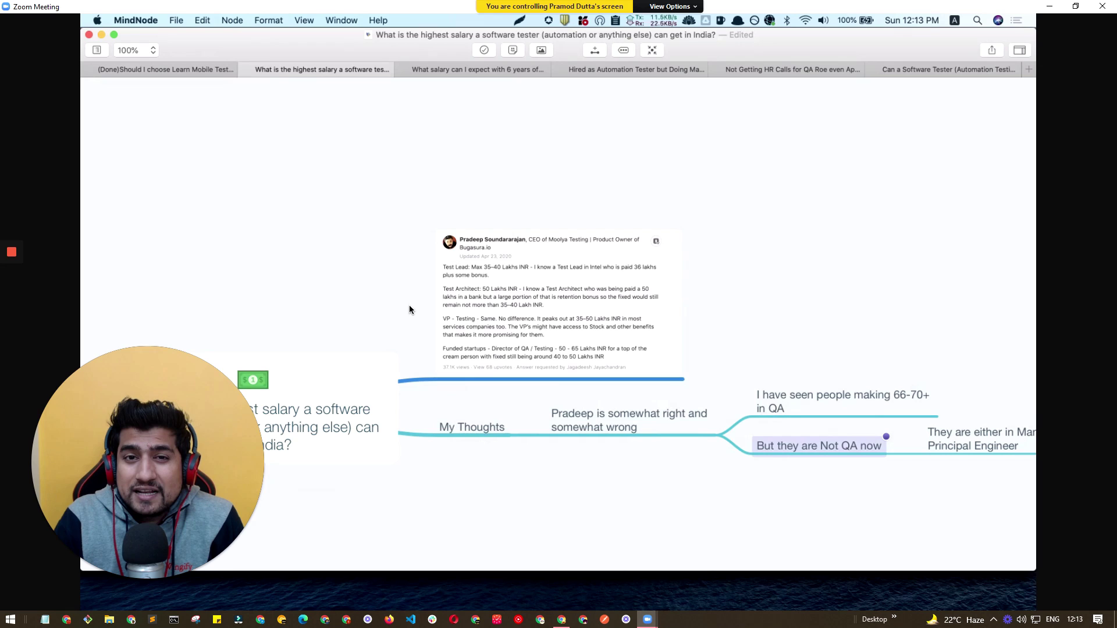
Drag the 'They are either in Management or Principal Engineer' node onto the answer screenshot's blue branch.
{"action": "left_click", "coordinate": [955, 446]}
{"action": "left_click_drag", "start_coordinate": [915, 486], "coordinate": [623, 466]}
{"action": "left_click_drag", "start_coordinate": [935, 442], "coordinate": [778, 366]}
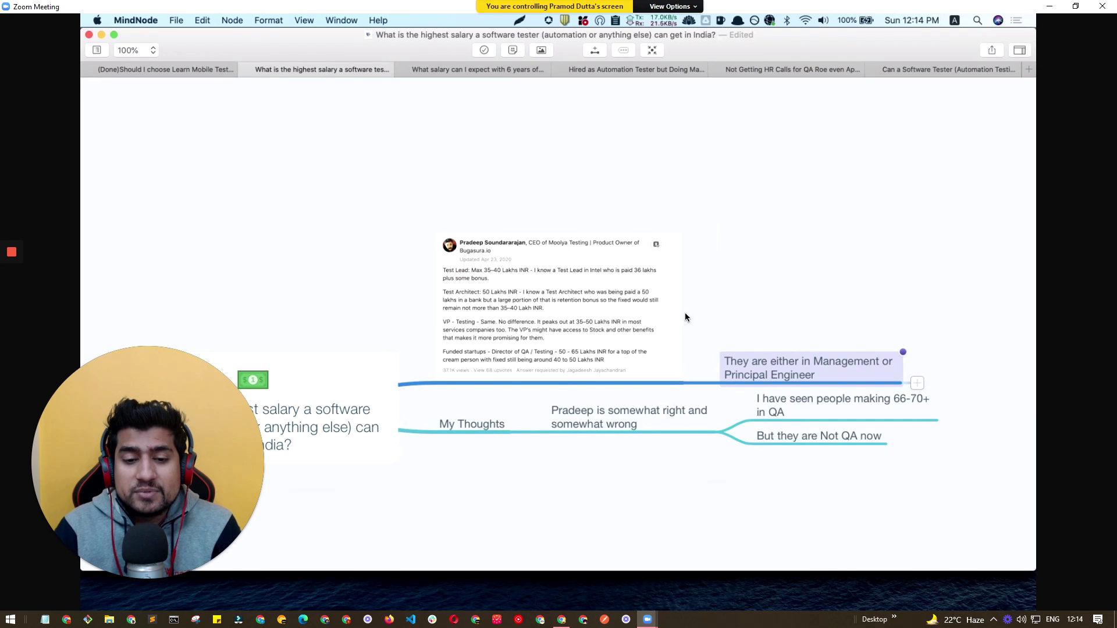
{"action": "left_click", "coordinate": [372, 408]}
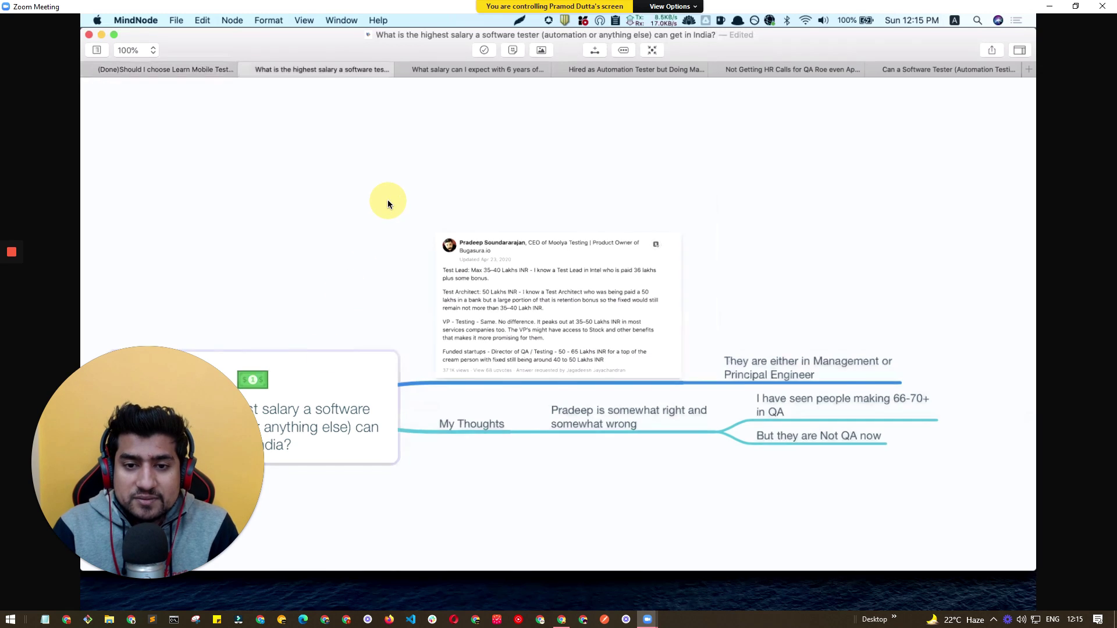
Scroll the canvas to show the full salary question root node and all its branches.
{"action": "scroll", "coordinate": [388, 200], "scroll_direction": "down", "scroll_amount": 5}
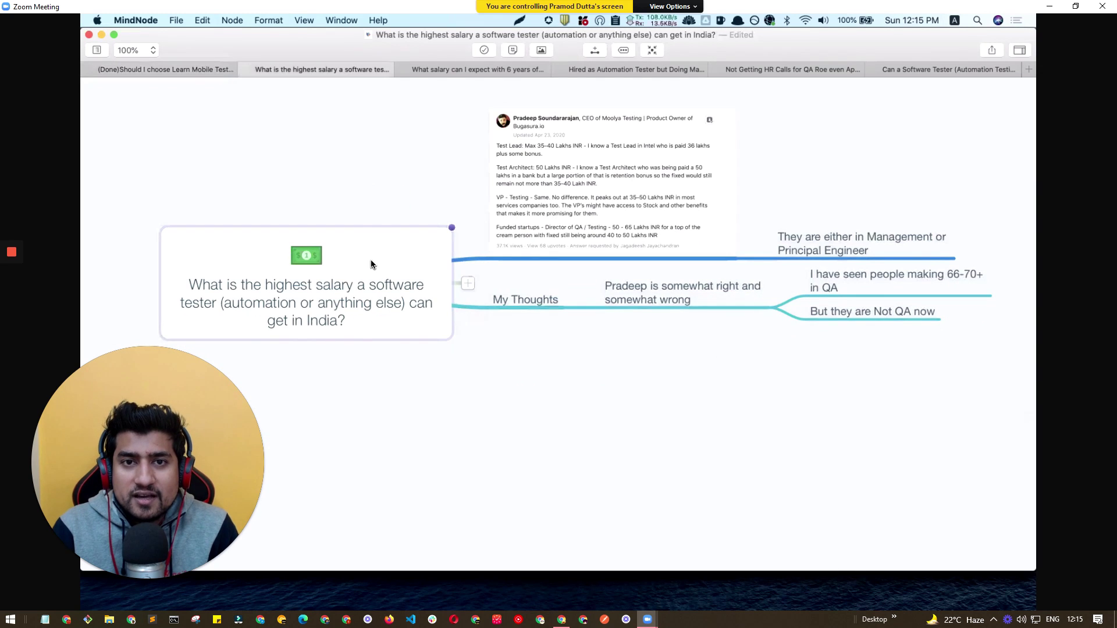